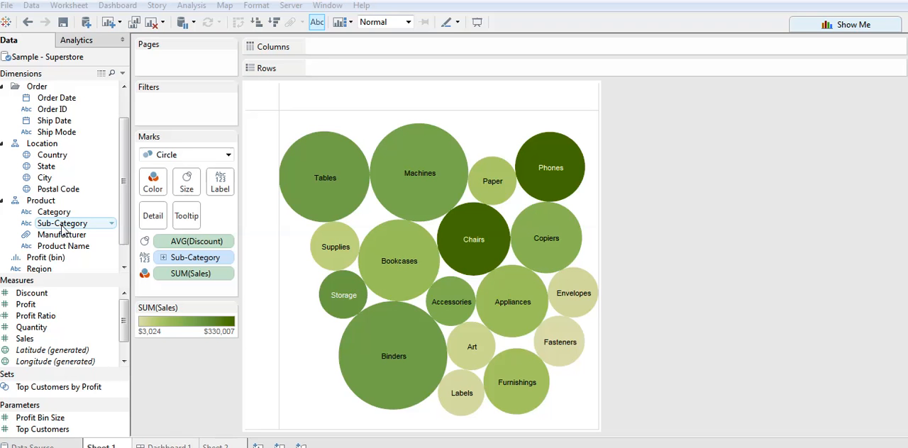
Add Sub-Category as a filter and set its general selection to a custom value list.
drag(62, 228, 175, 109)
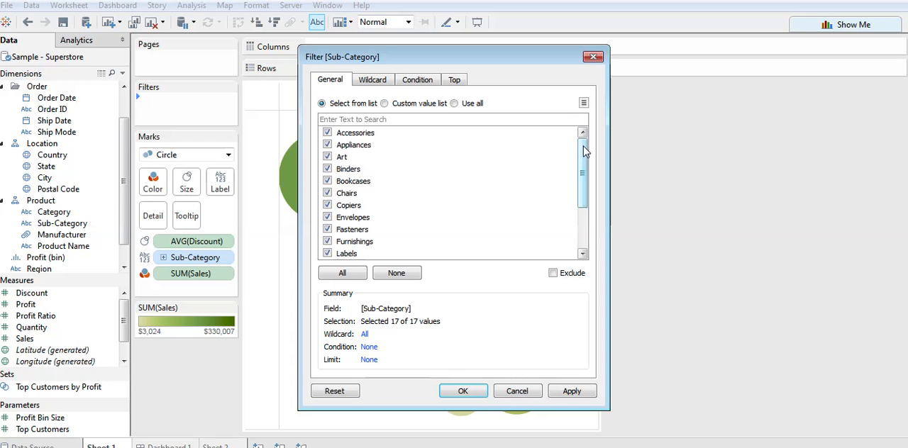
mouse_move(583, 146)
mouse_down()
mouse_move(583, 188)
mouse_move(581, 145)
mouse_up()
click(385, 104)
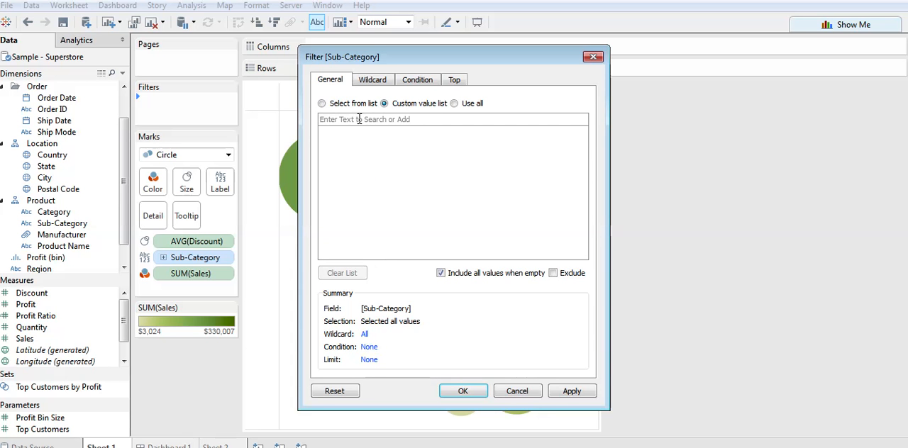
text(Art)
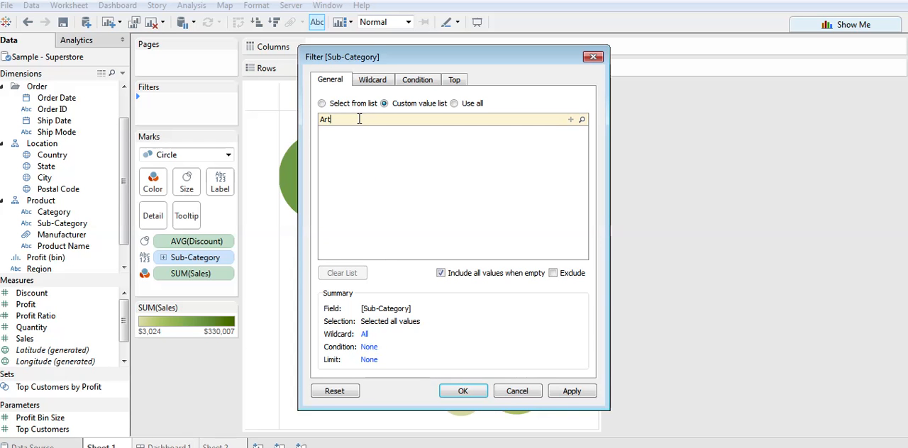
click(570, 119)
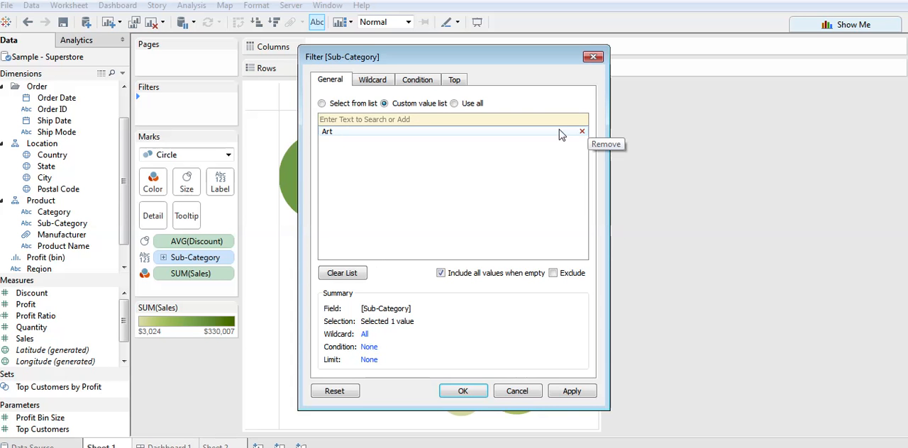
click(581, 132)
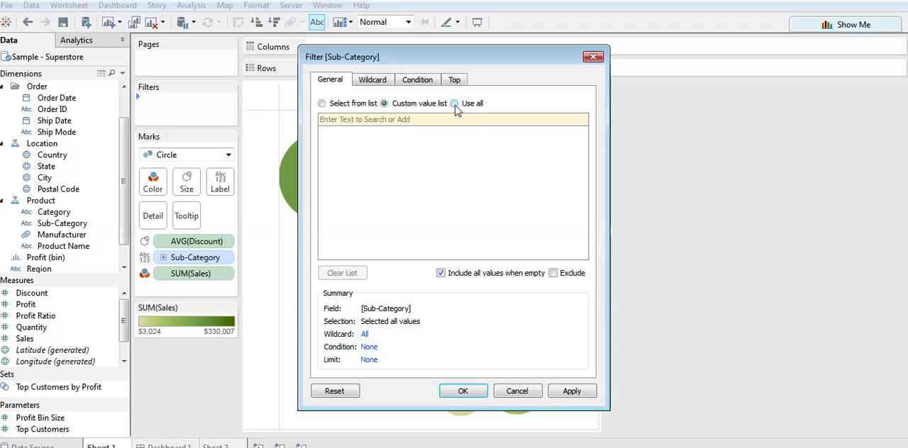
Set the filter's wildcard to match sub-categories containing "A".
click(376, 81)
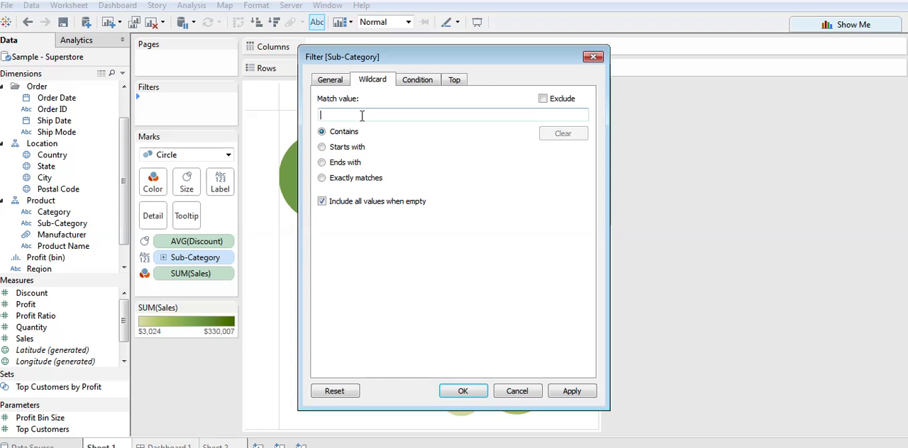
text(A)
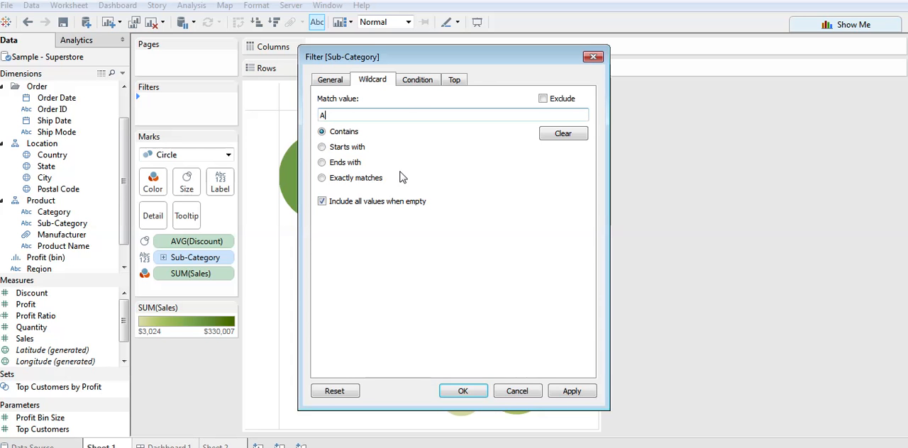
Add a by-field condition keeping sub-categories whose Sum of Profit is > 1,500, and load the range of values.
click(417, 81)
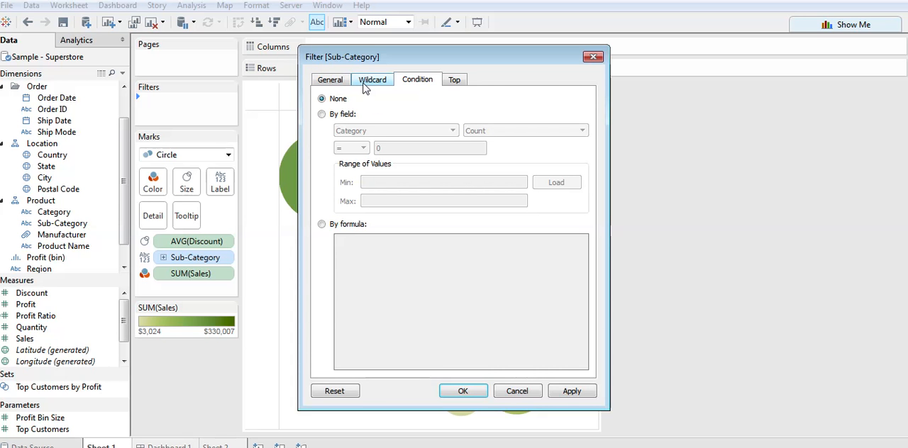
click(343, 116)
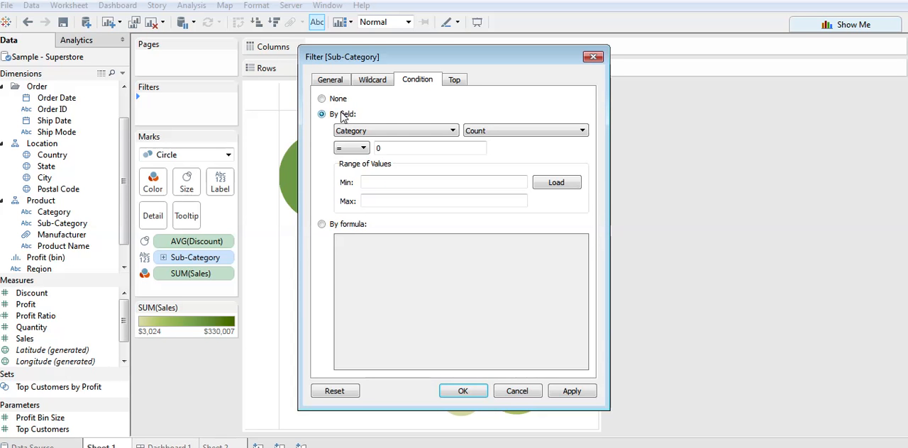
click(425, 135)
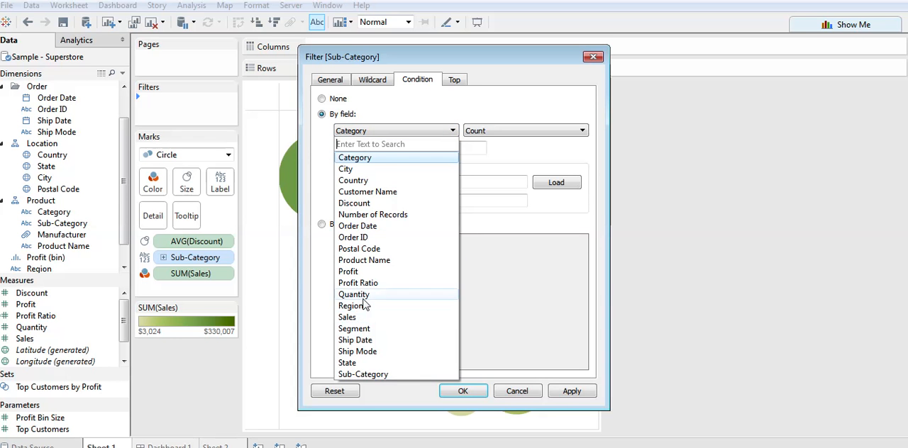
click(365, 272)
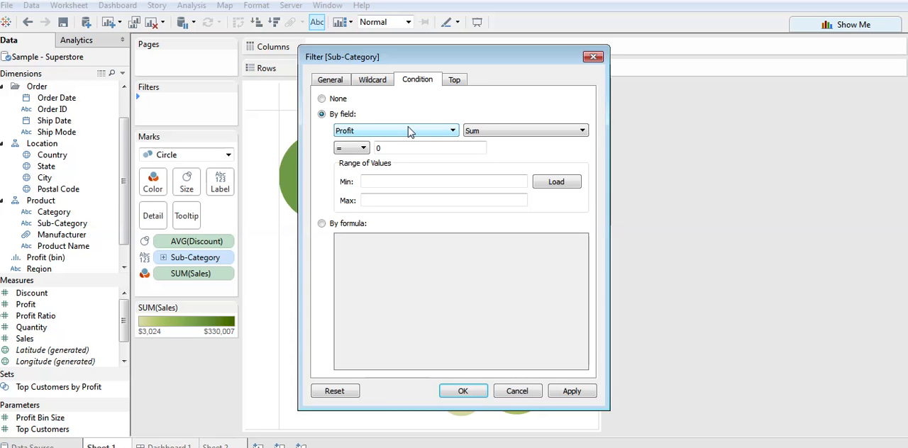
click(494, 133)
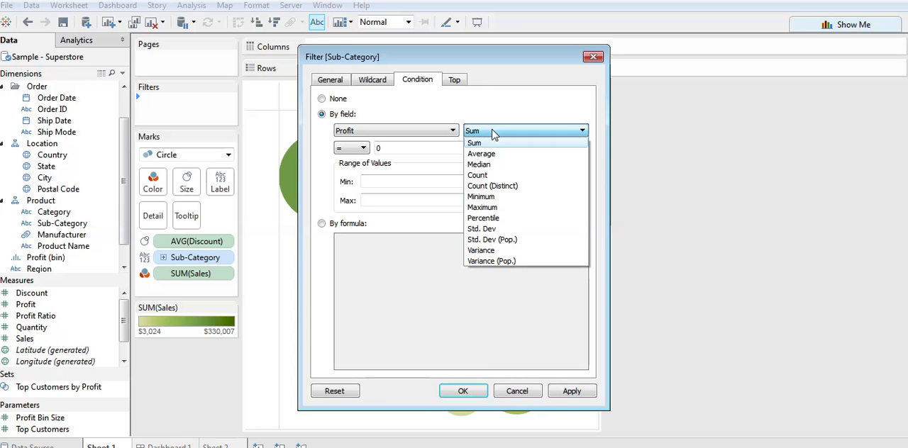
click(494, 133)
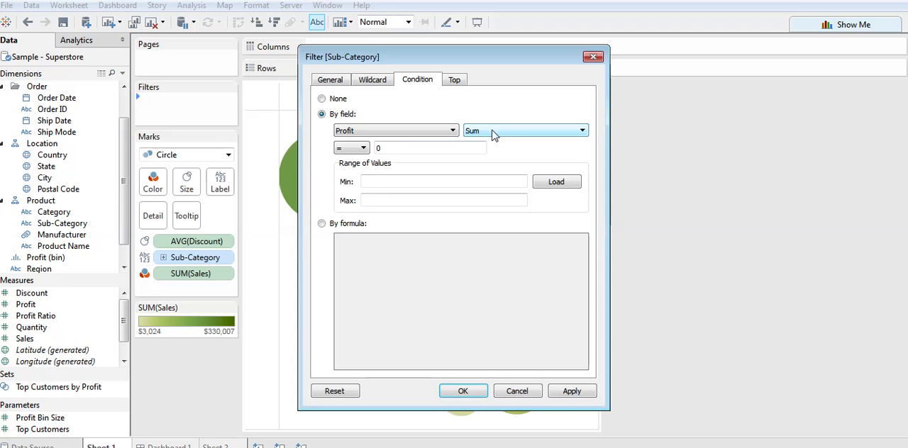
click(353, 148)
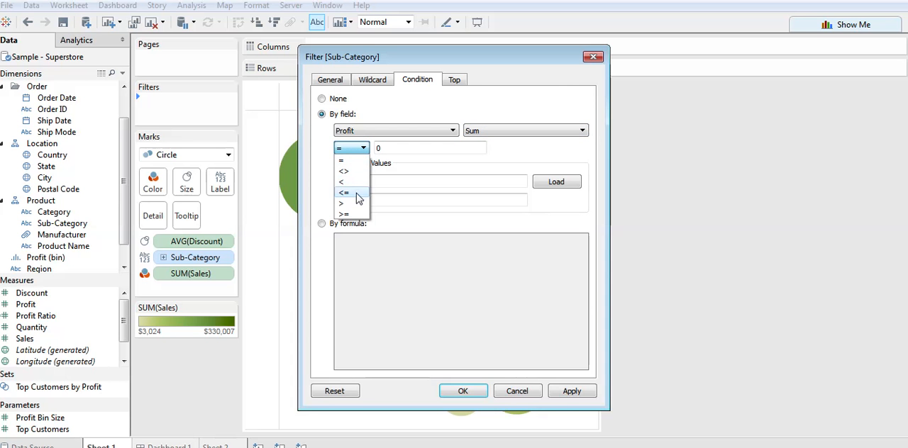
click(343, 204)
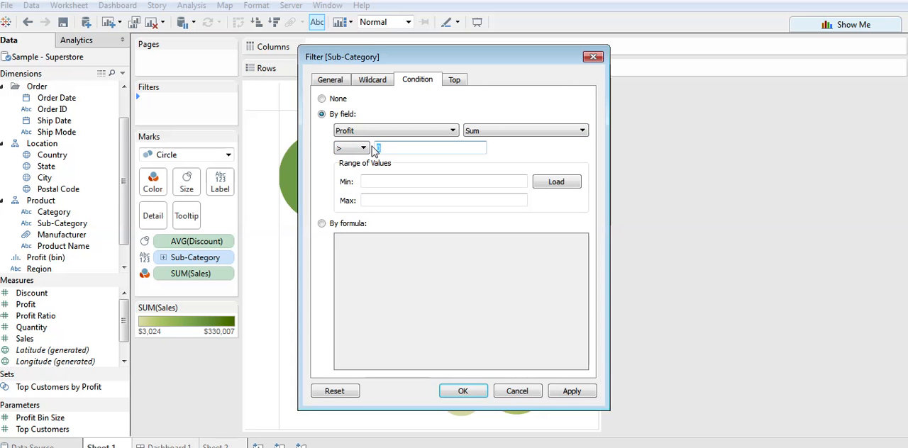
text(1500)
click(555, 183)
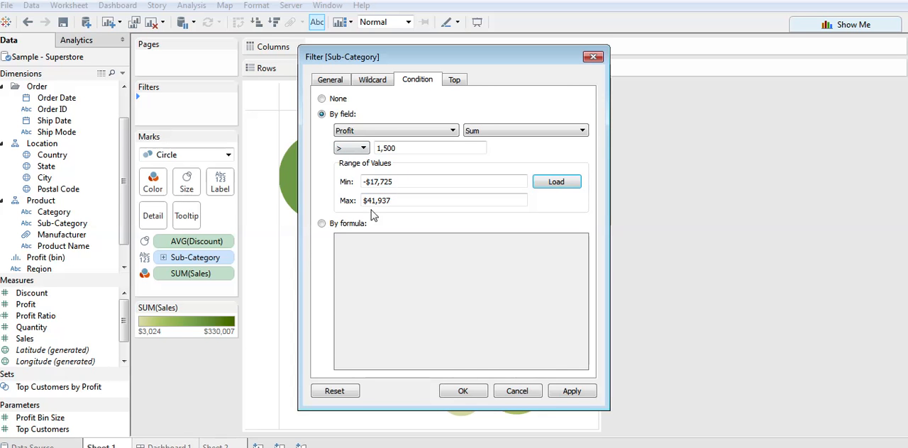
click(321, 223)
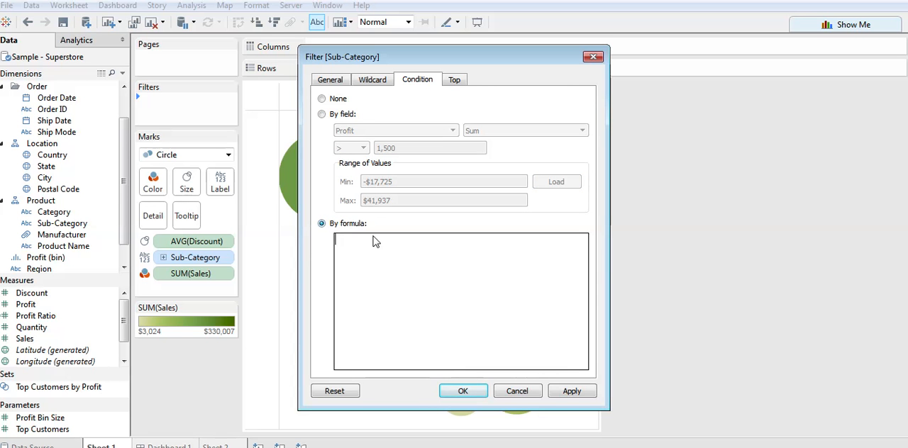
click(355, 239)
text(sum)
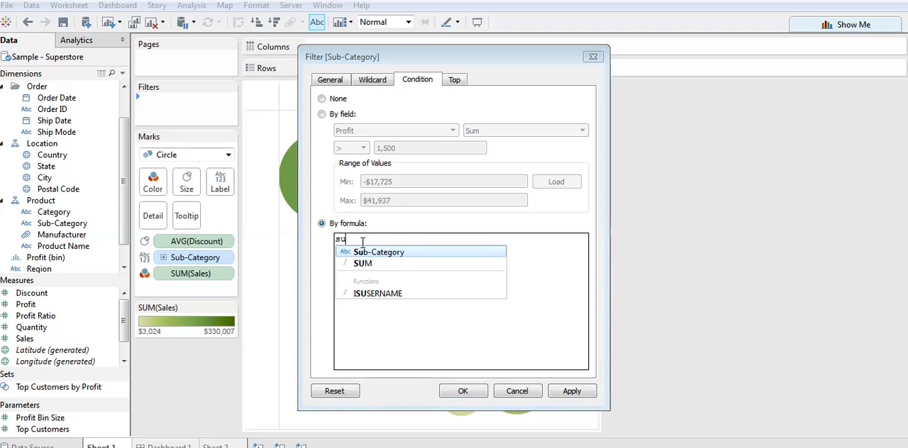
key(BackSpace)
key(BackSpace)
key(BackSpace)
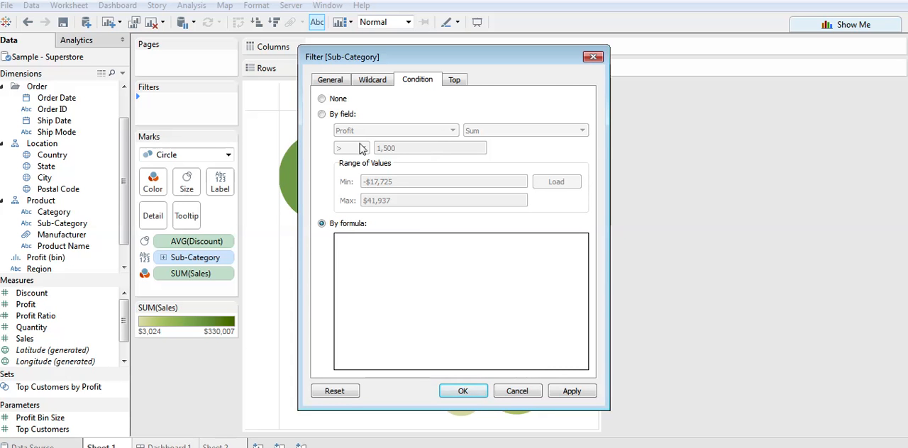
click(323, 114)
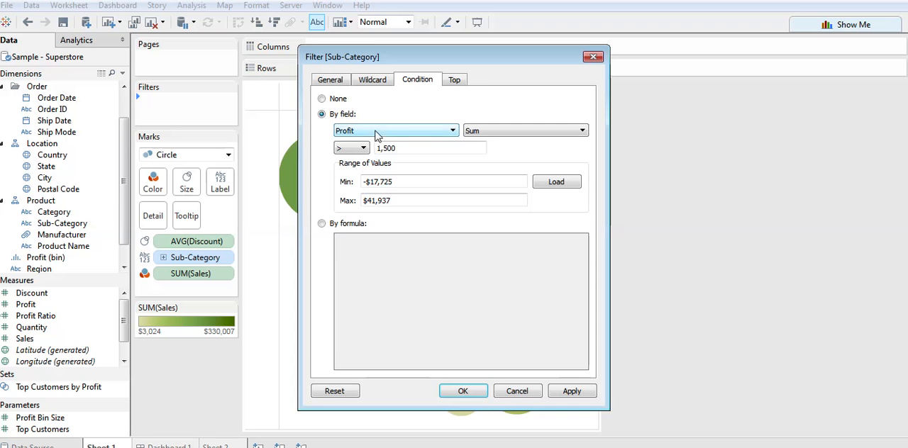
Limit the filter by field to the Top 5 sub-categories by Sum of Sales.
click(456, 81)
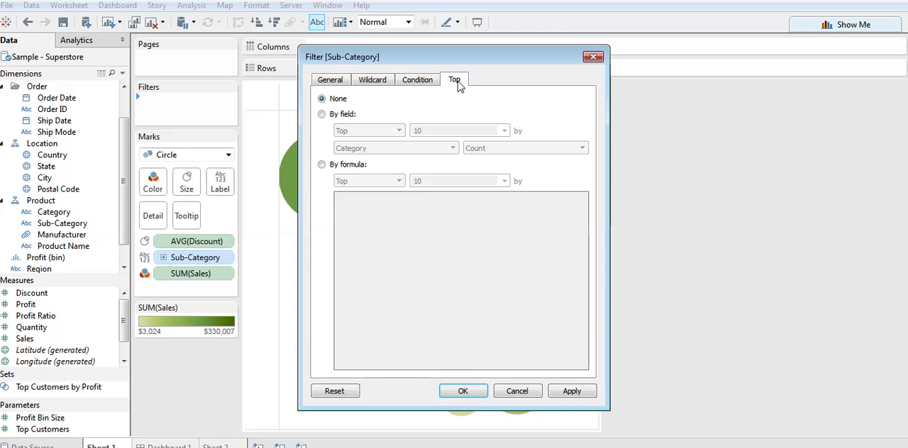
click(322, 115)
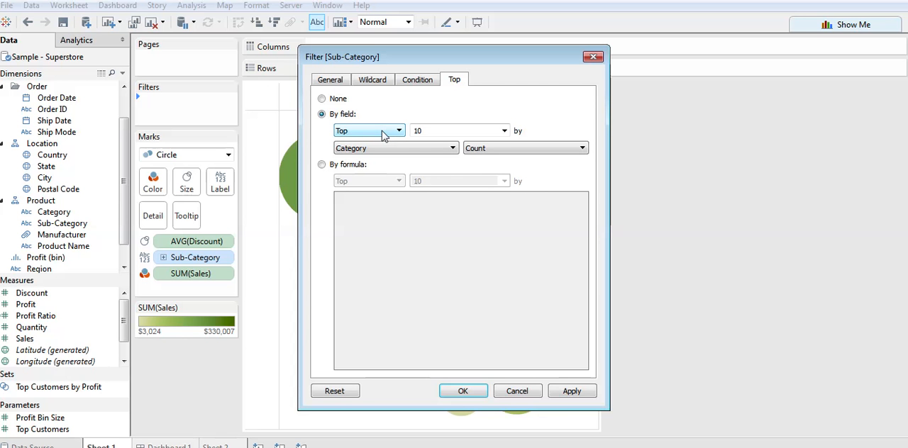
drag(439, 131, 389, 130)
click(441, 130)
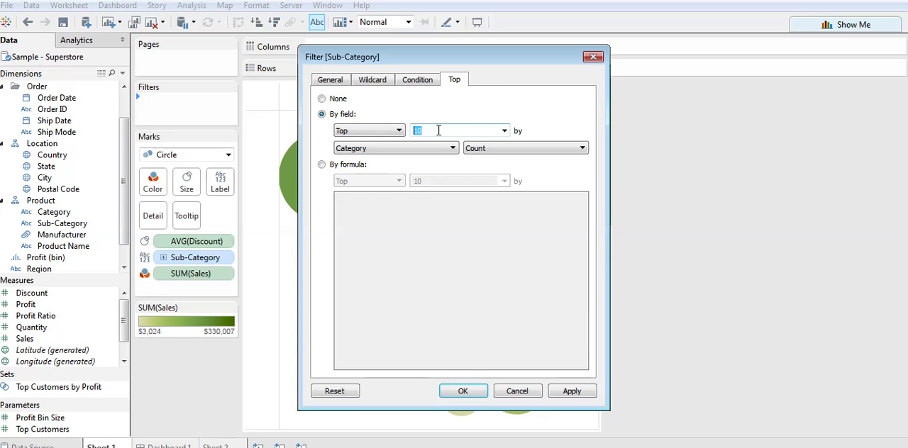
text(5)
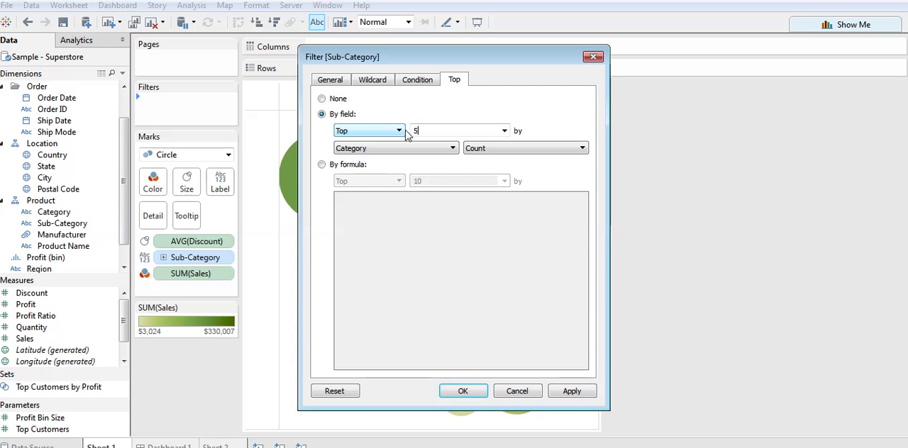
click(416, 148)
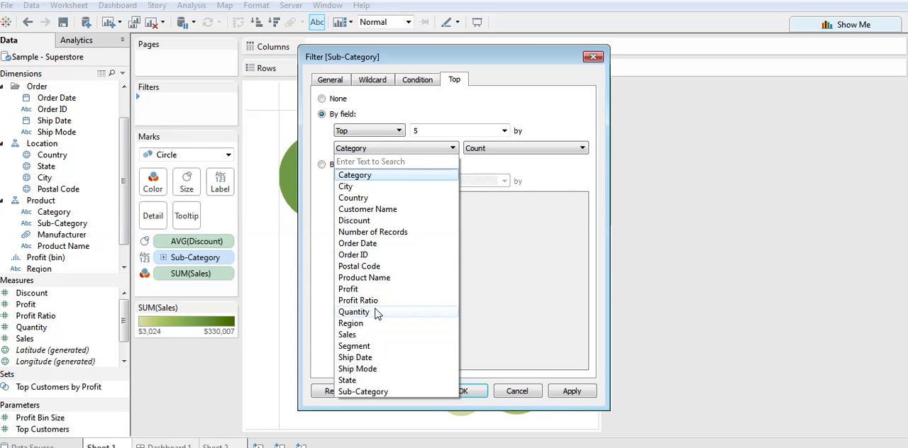
click(348, 335)
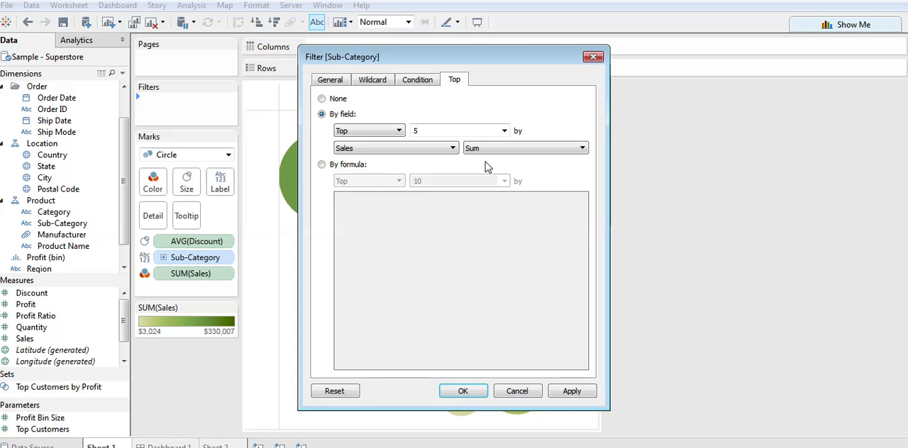
click(504, 131)
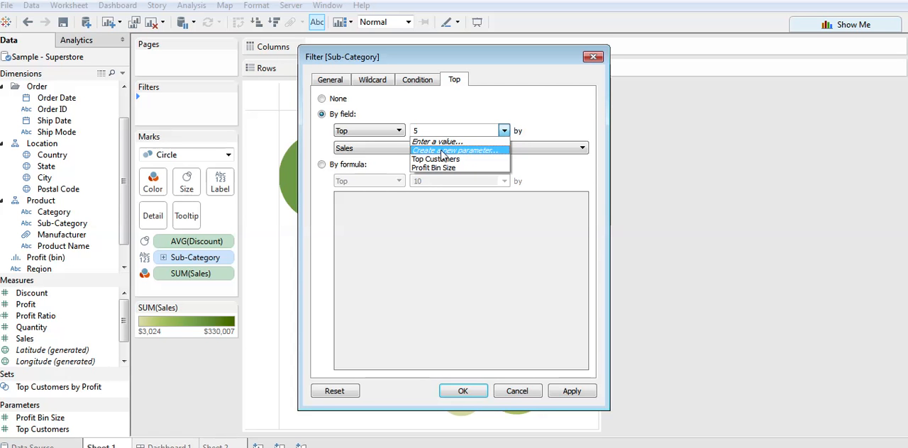
click(451, 128)
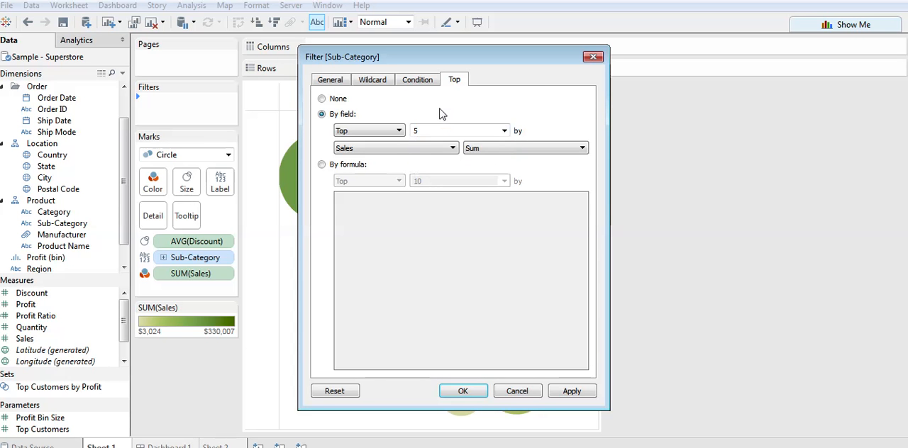
Recheck the by-field Profit condition and apply the Sub-Category filter to the bubble chart.
click(414, 82)
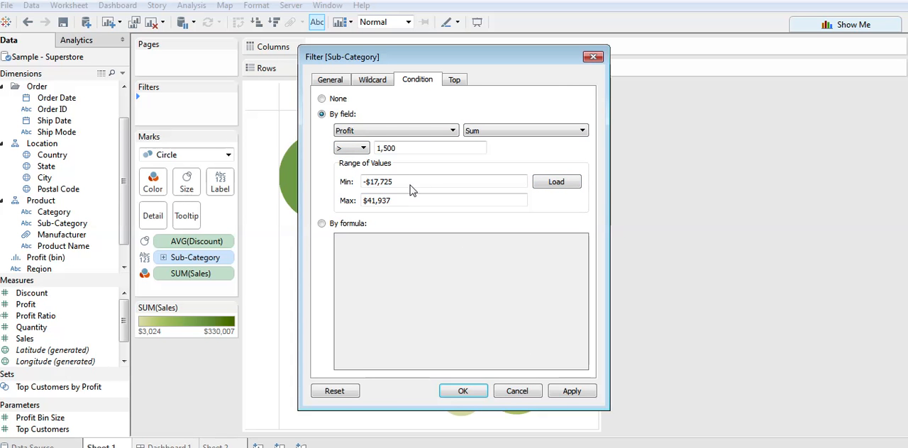
drag(410, 185, 362, 182)
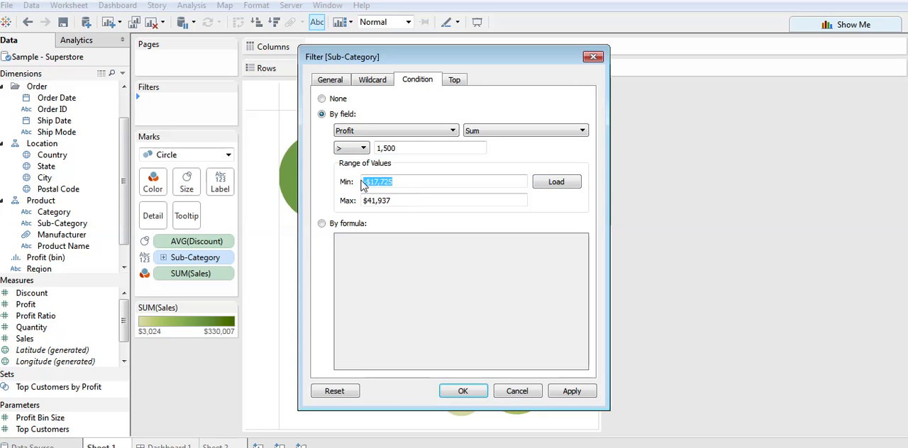
click(408, 187)
drag(408, 187, 340, 186)
click(402, 147)
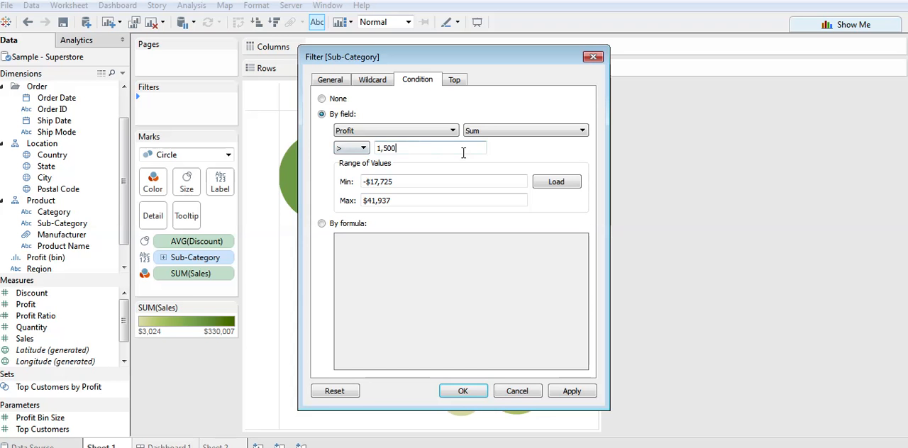
click(321, 100)
click(322, 115)
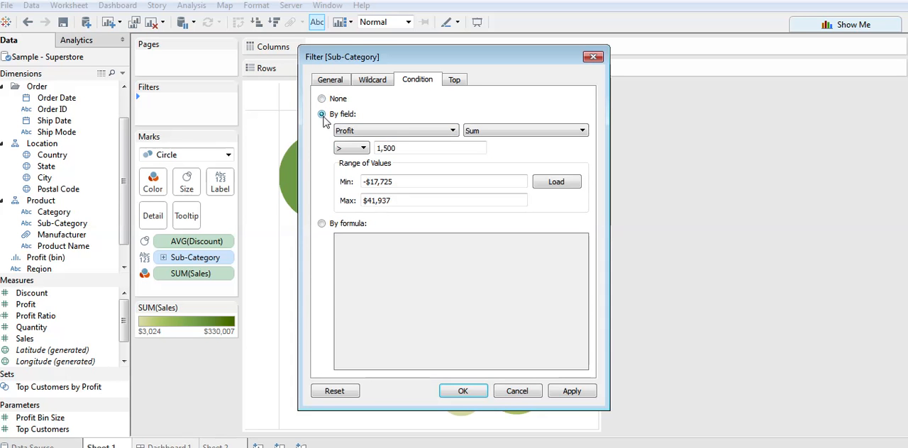
click(574, 392)
key(Return)
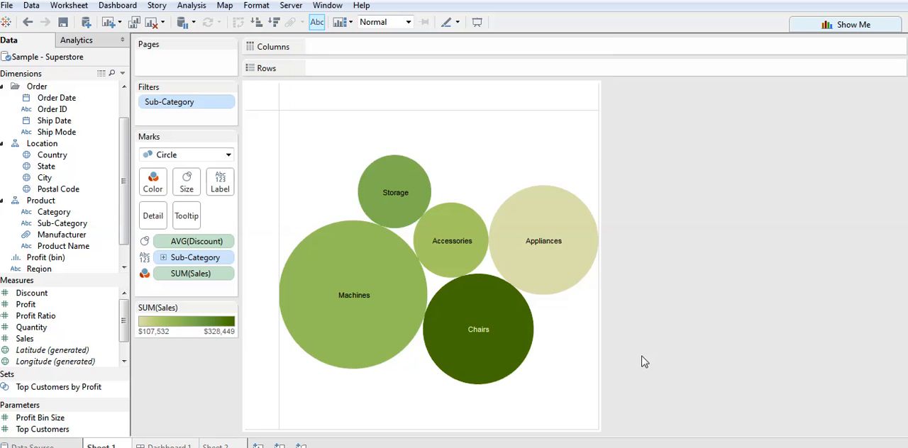
Show the quick filter for Sub-Category and clear its wildcard match text.
right_click(174, 103)
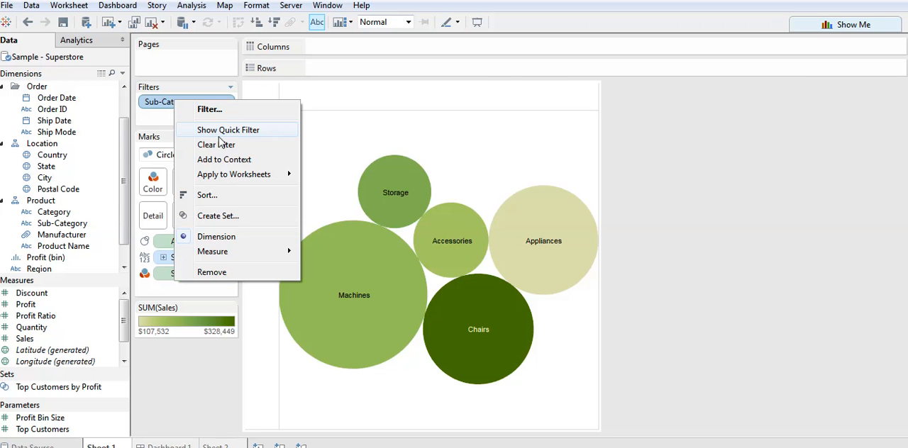
click(222, 130)
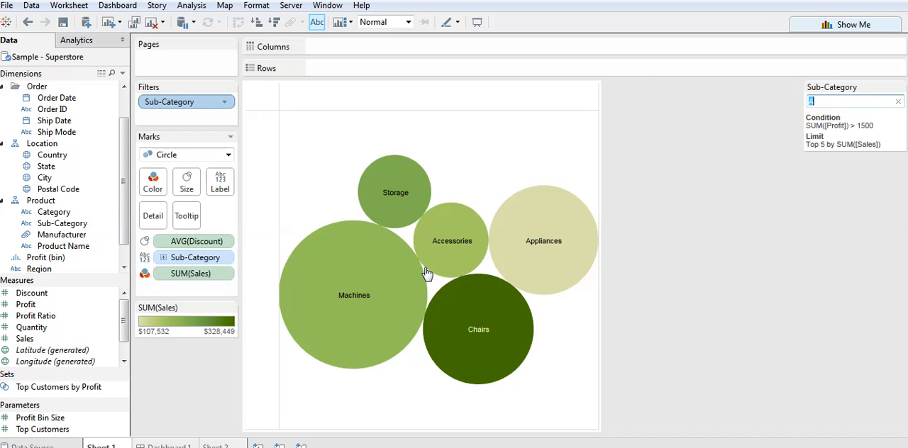
mouse_move(476, 330)
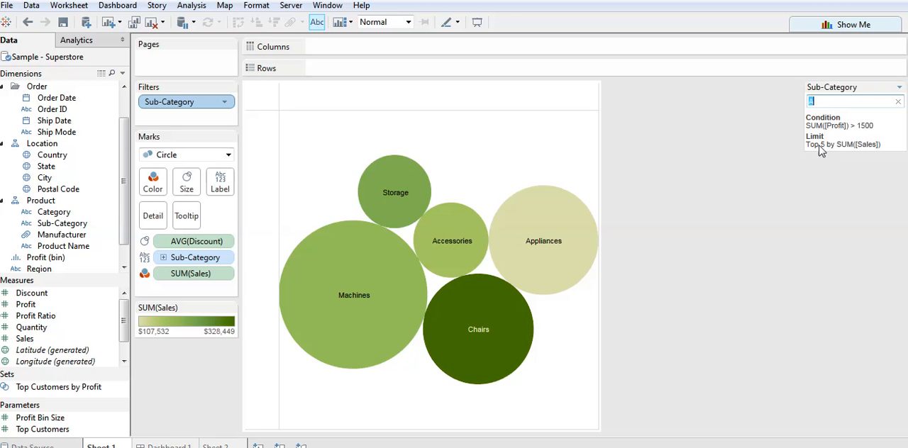
click(898, 103)
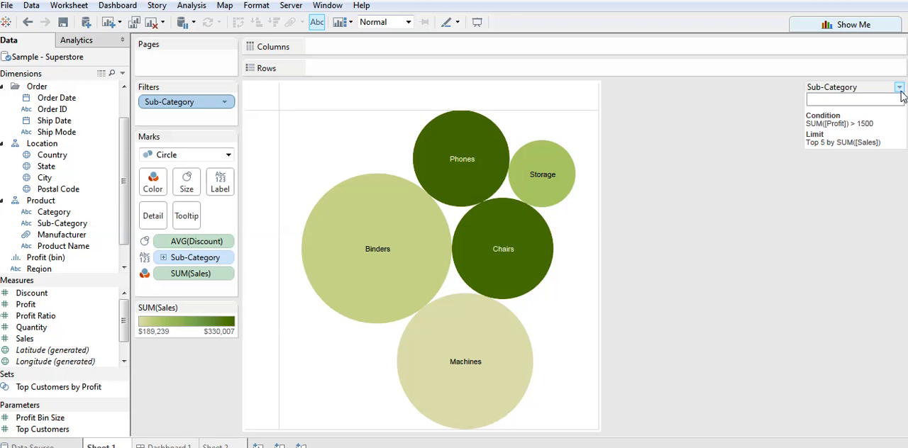
Set the general selection of the Sub-Category filter to Use all and apply it.
right_click(200, 105)
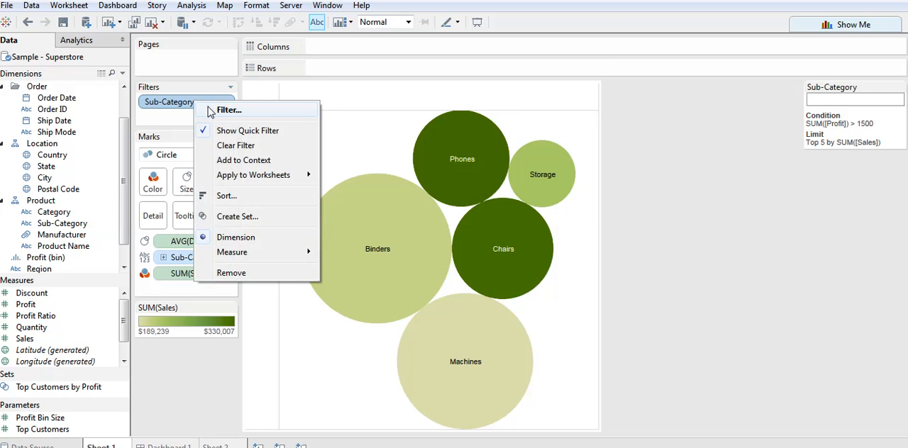
click(212, 110)
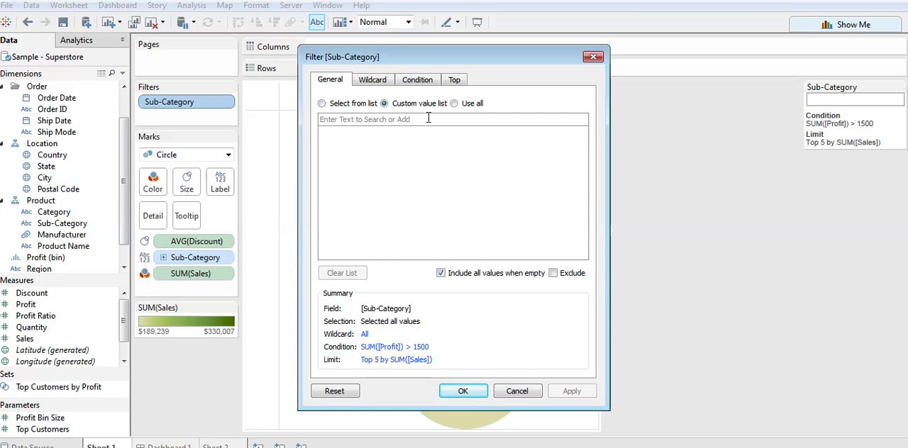
click(454, 104)
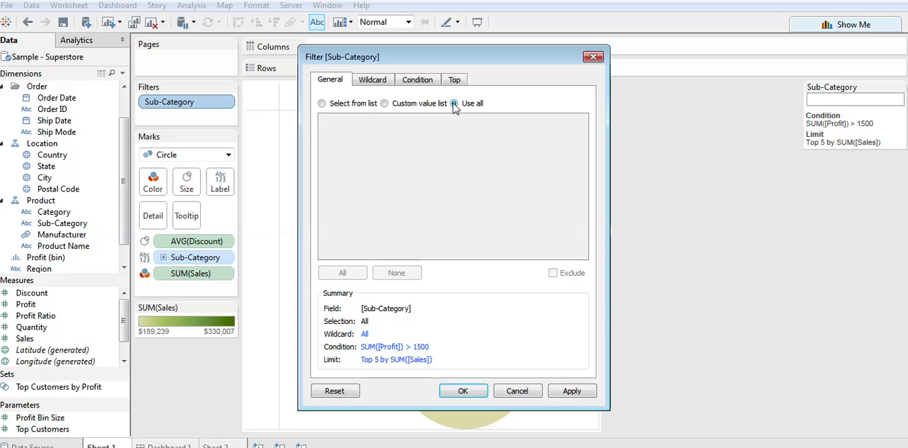
click(572, 392)
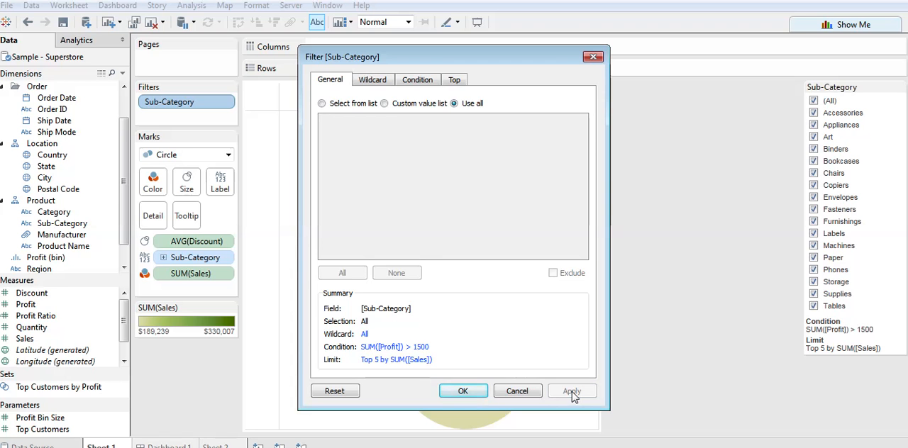
Set the Top limit of the Sub-Category filter to None, check its other settings and confirm the filter.
click(372, 79)
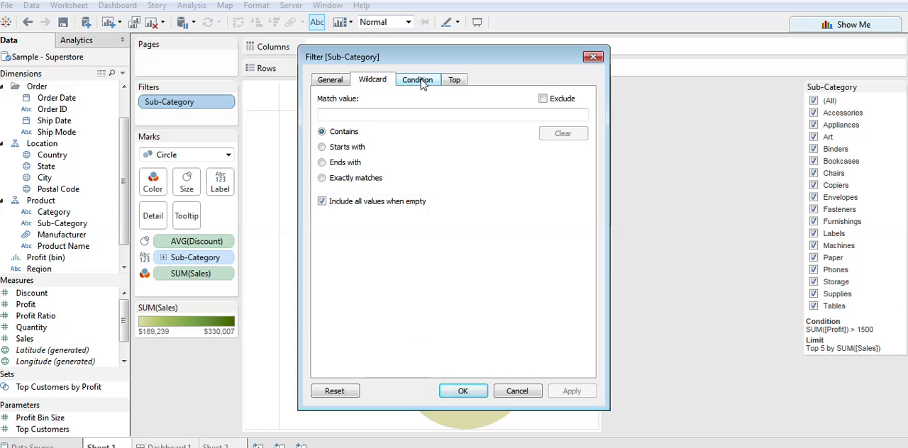
click(422, 81)
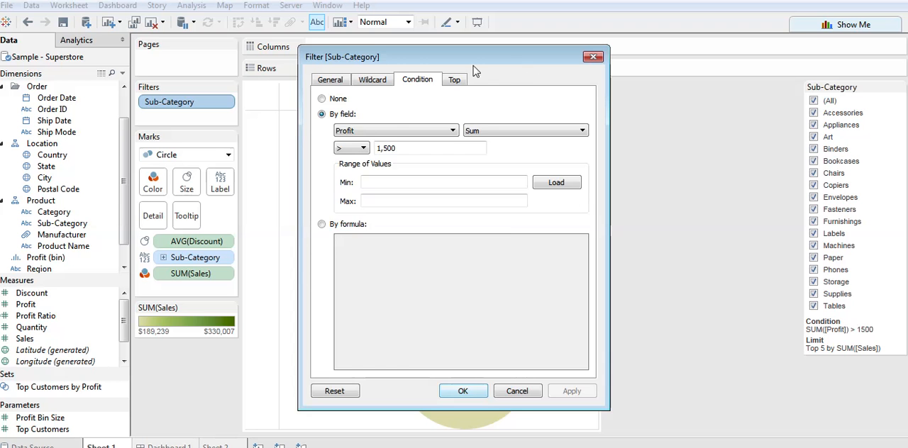
click(454, 79)
click(322, 99)
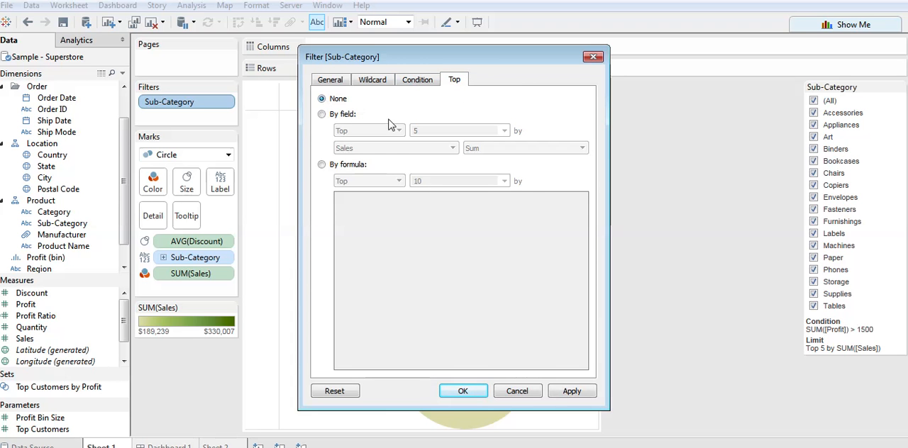
click(584, 391)
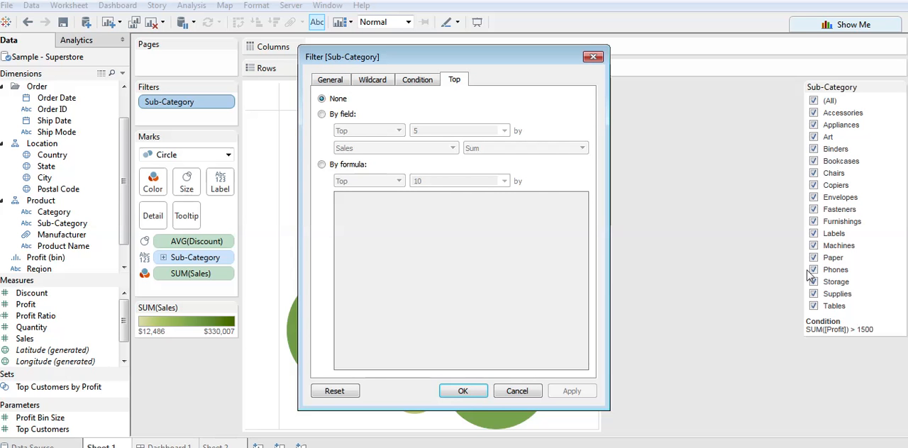
click(411, 82)
click(341, 83)
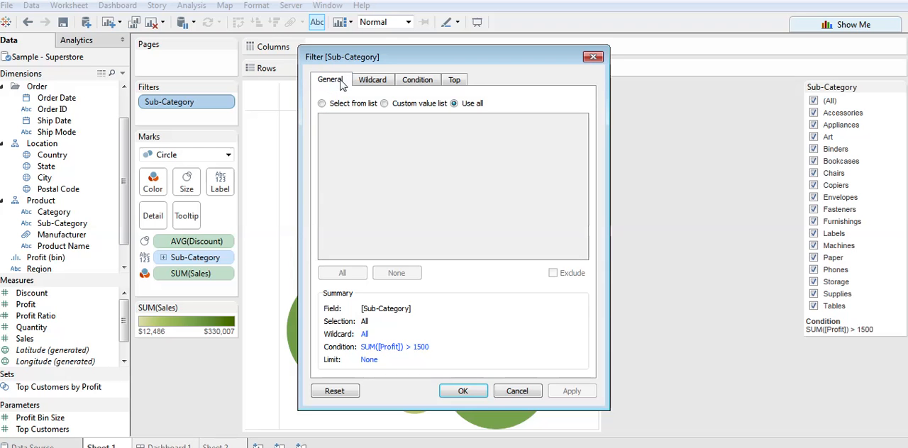
click(462, 392)
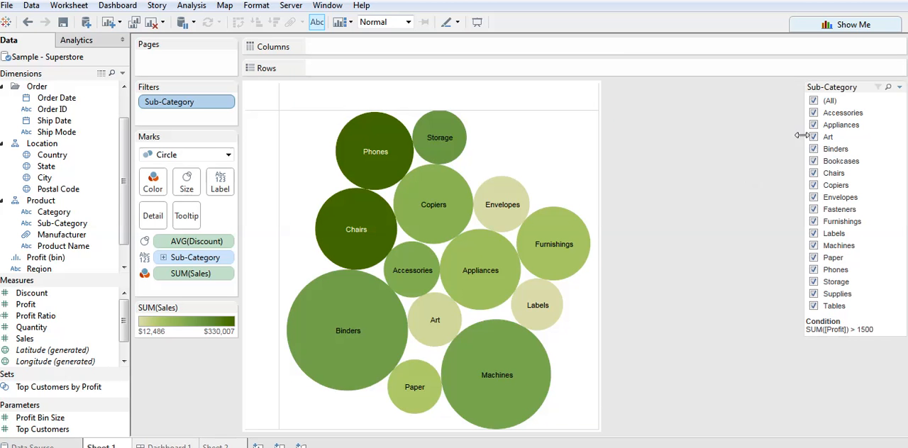
Change the by-field condition of the Sub-Category filter to Sum of Profit > 5000 and confirm it.
right_click(175, 100)
click(209, 103)
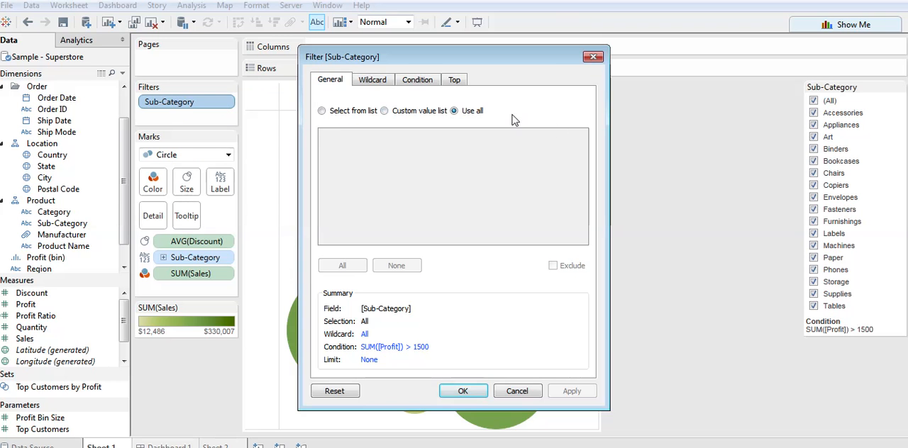
click(417, 79)
drag(399, 149, 315, 149)
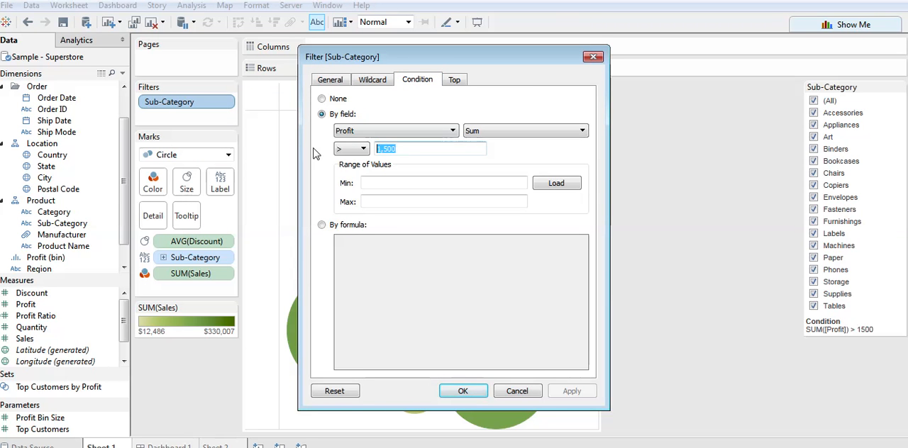
text(5)
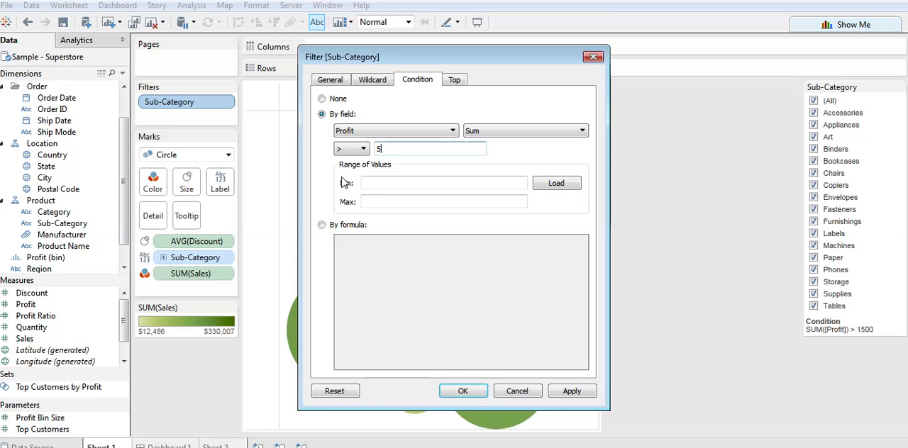
click(463, 390)
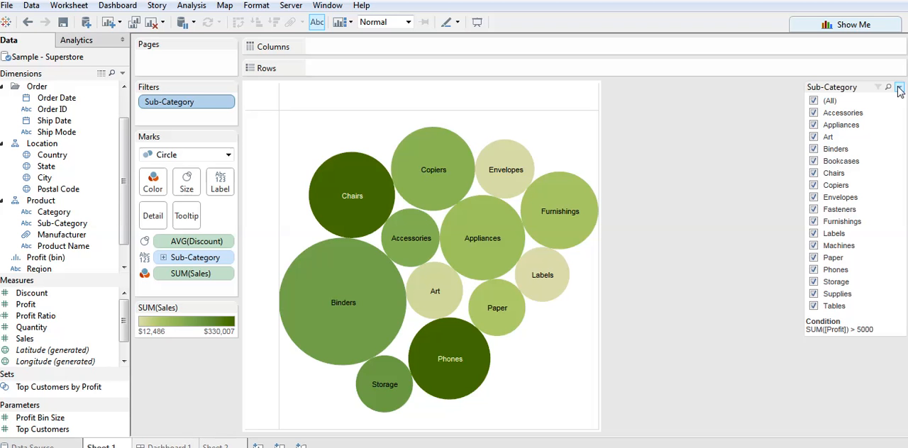
Examine the quick filter's worksheet scope and customization options, and open the quick filter formatting settings.
click(899, 88)
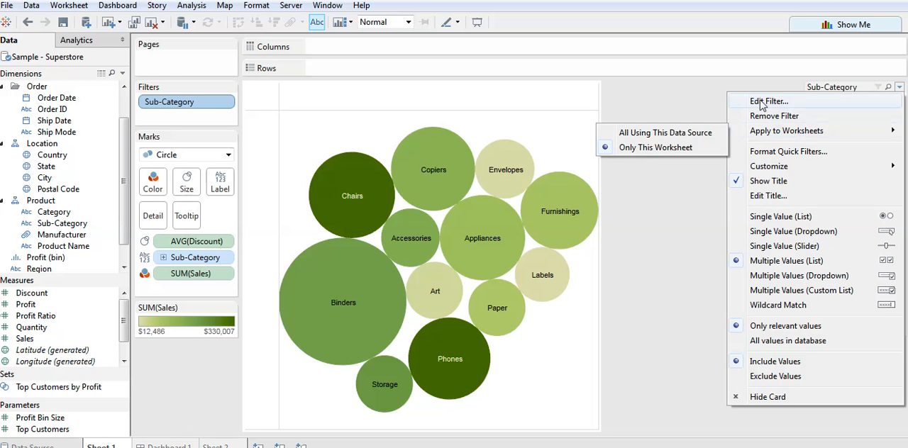
mouse_move(771, 139)
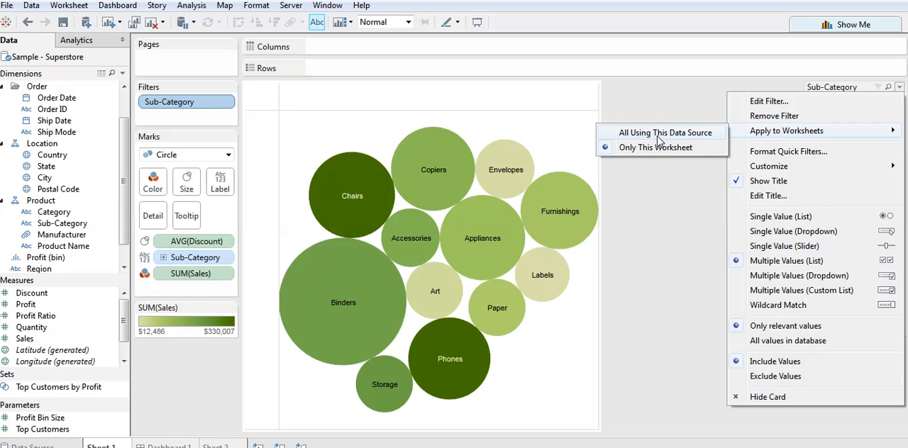
click(801, 158)
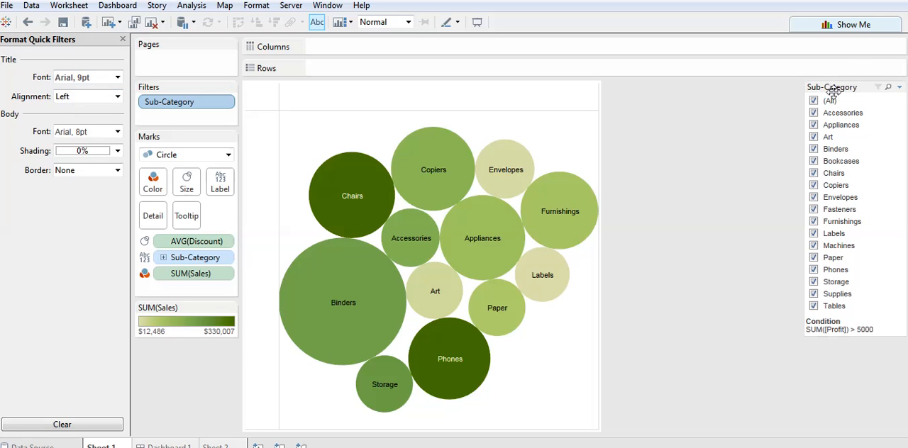
click(899, 87)
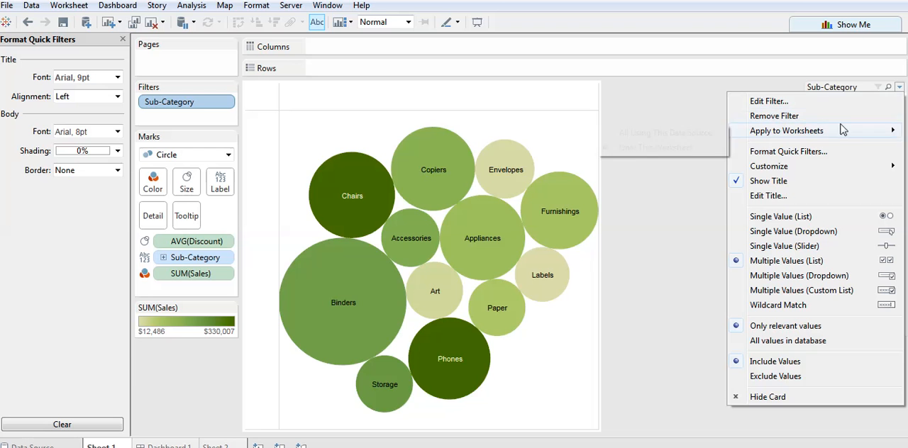
mouse_move(812, 172)
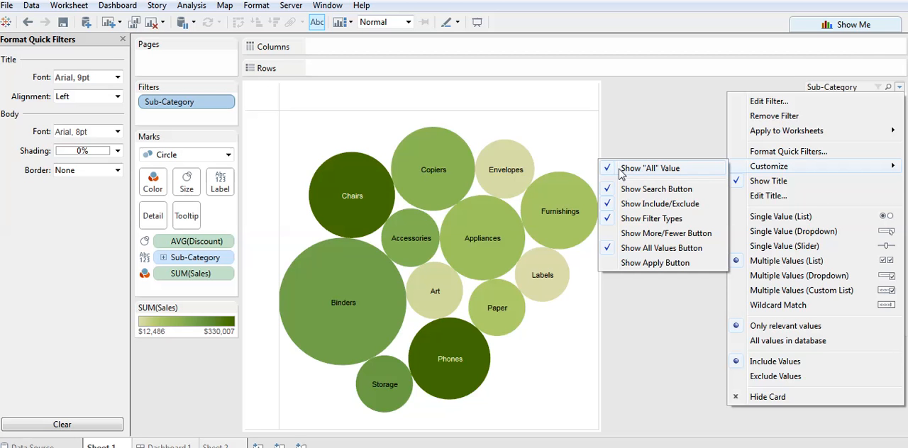
click(846, 85)
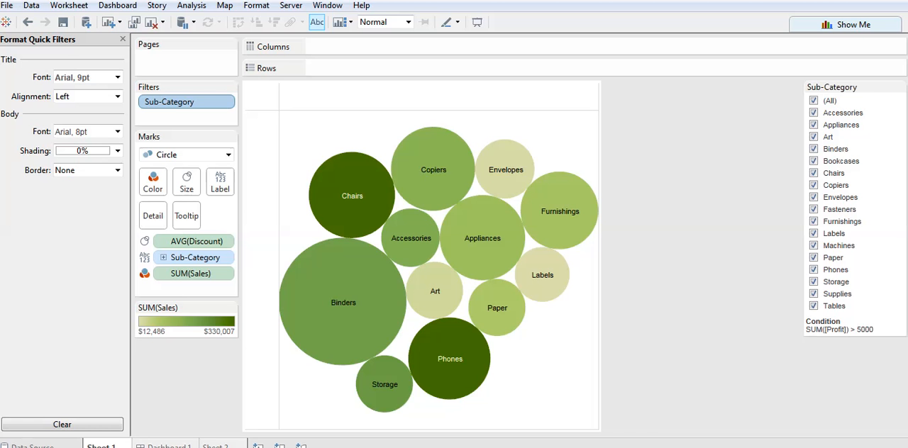
Show the Apply button on the Sub-Category quick filter and apply a selection of only Accessories, Appliances and Art.
click(900, 88)
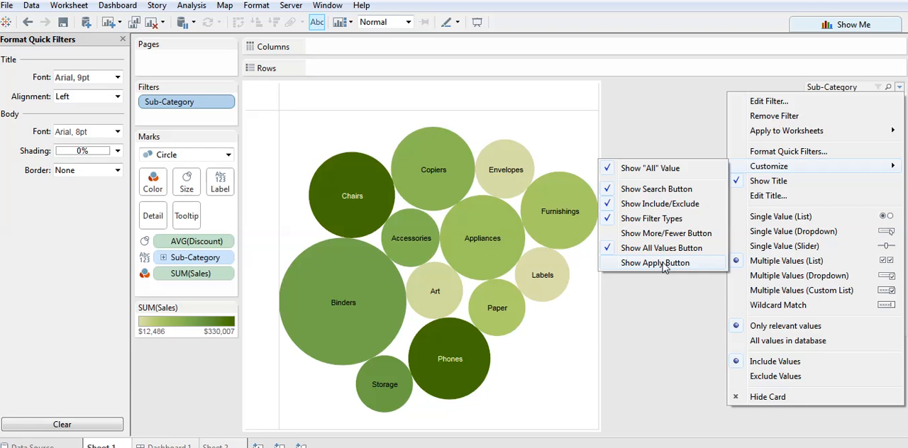
click(663, 264)
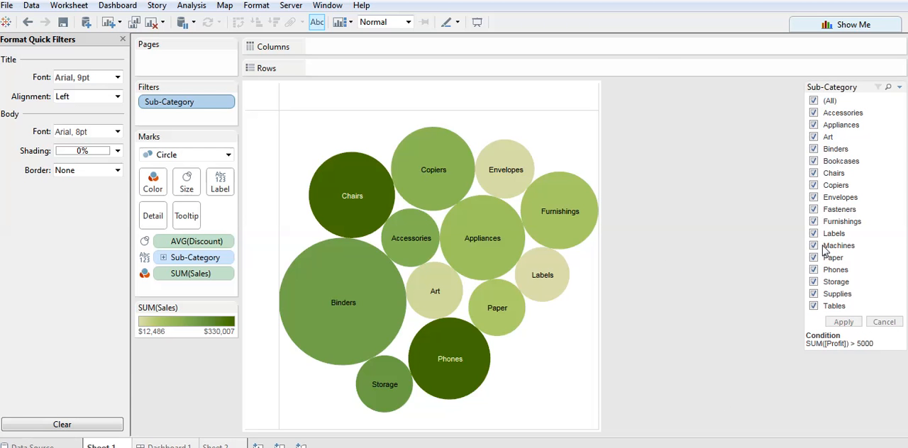
click(813, 101)
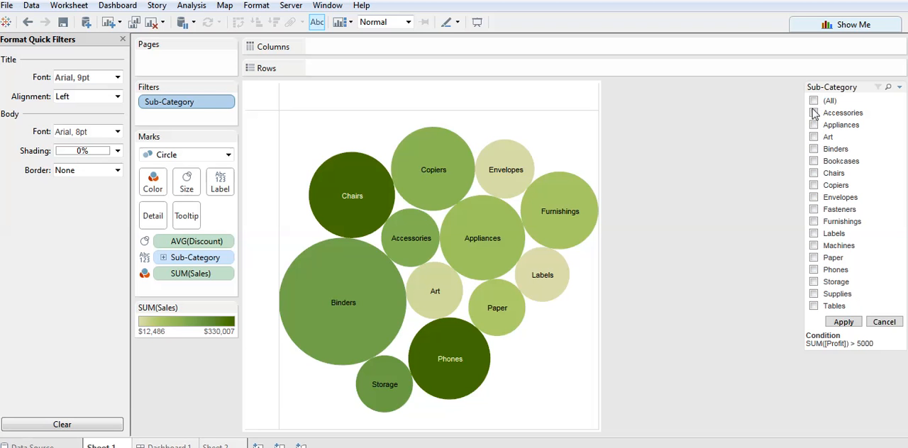
click(814, 112)
click(814, 125)
click(844, 324)
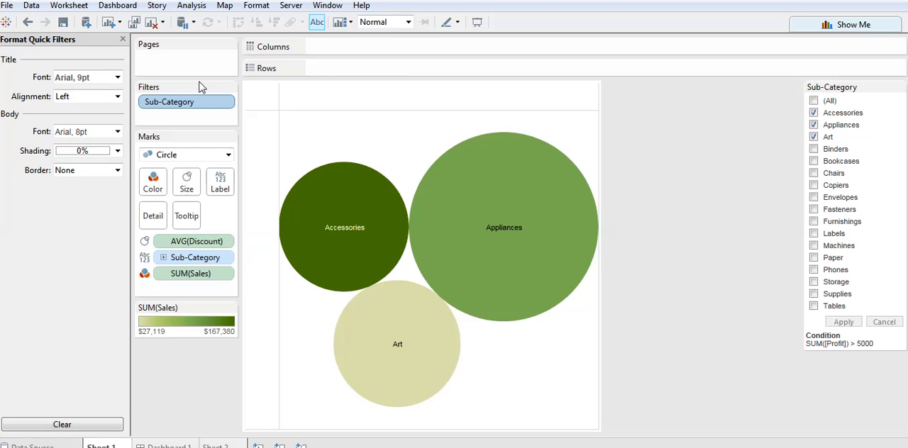
Reselect and apply all sub-categories in the quick filter, and remove its Apply button.
click(814, 102)
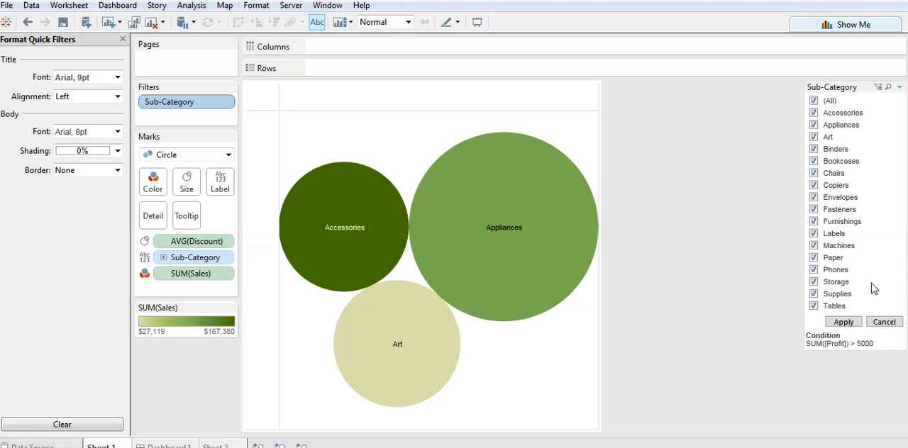
click(844, 322)
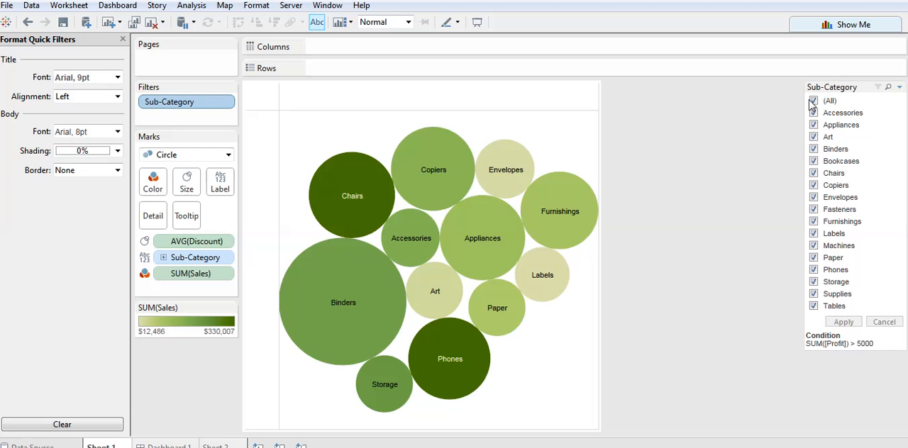
click(899, 87)
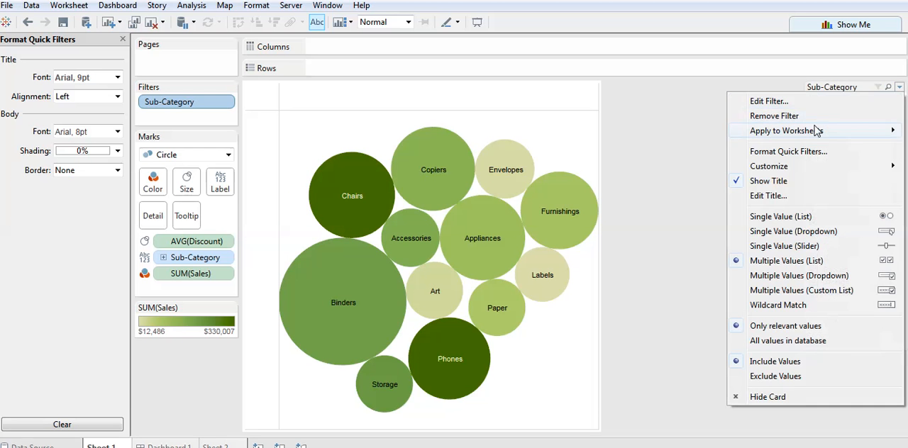
click(635, 264)
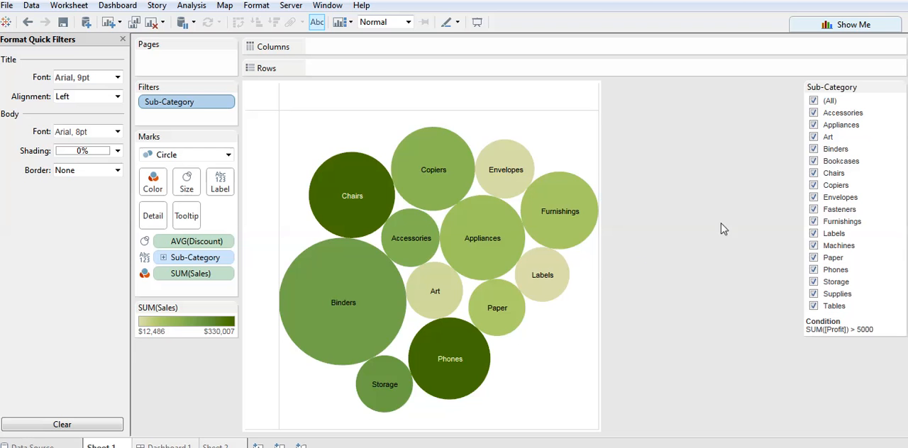
Limit the quick filter to Chairs, Copiers, Envelopes, Fasteners and Furnishings.
click(814, 102)
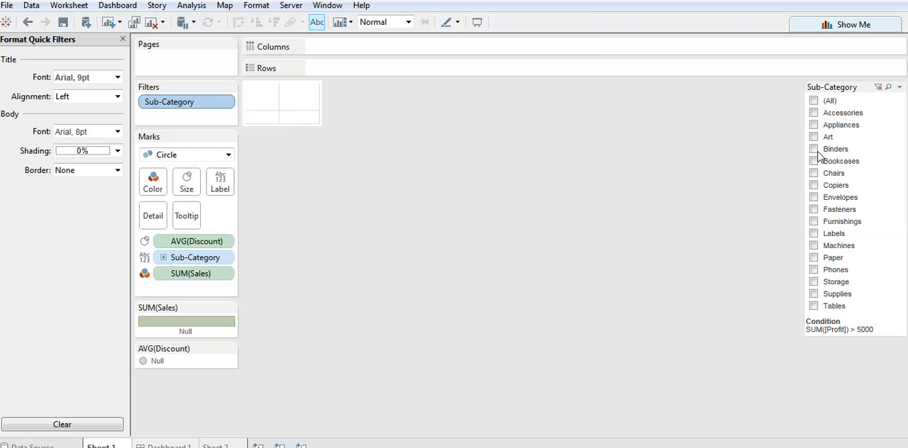
click(813, 185)
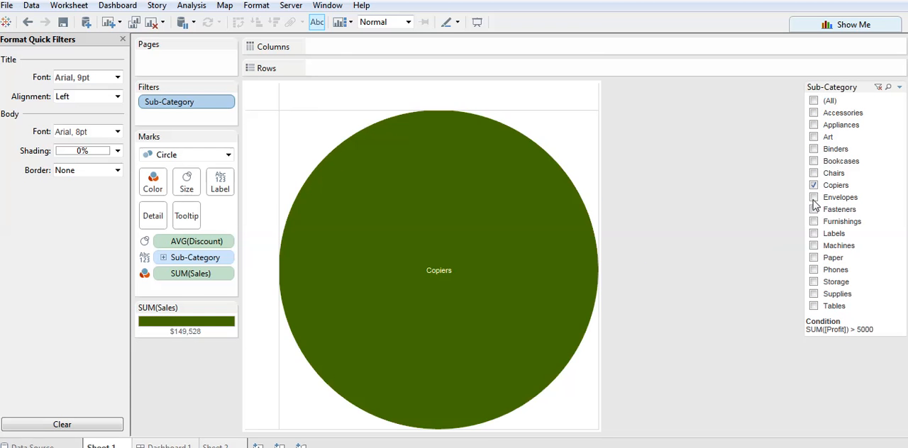
click(813, 197)
click(814, 209)
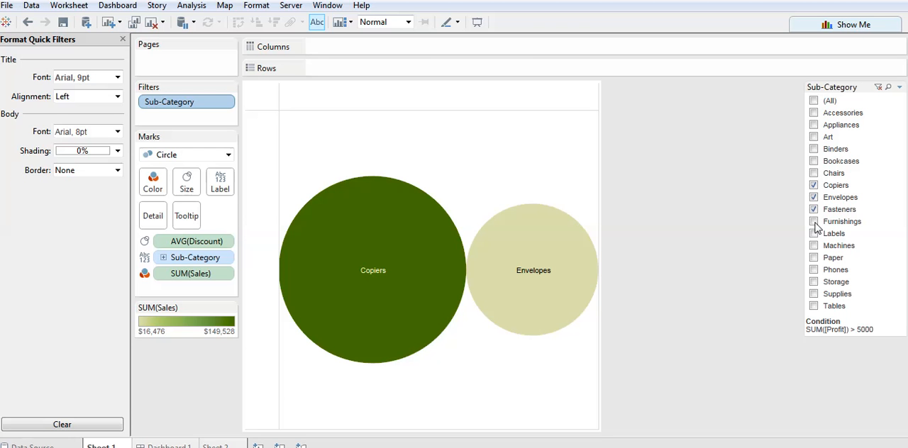
click(814, 223)
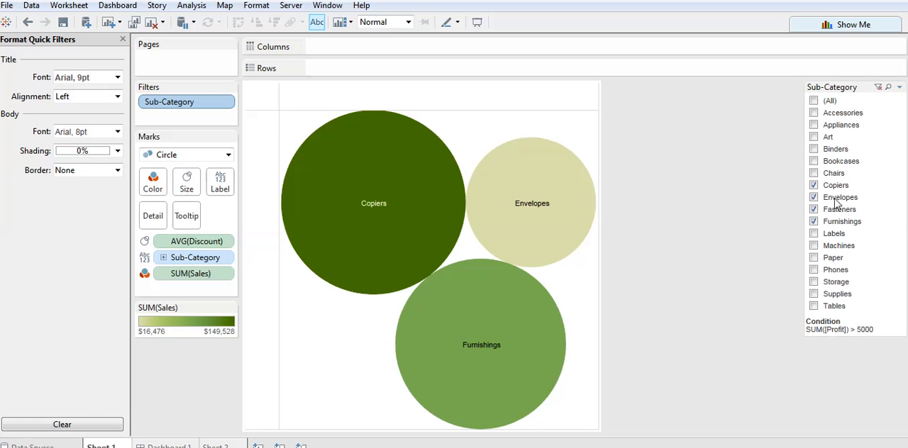
click(814, 174)
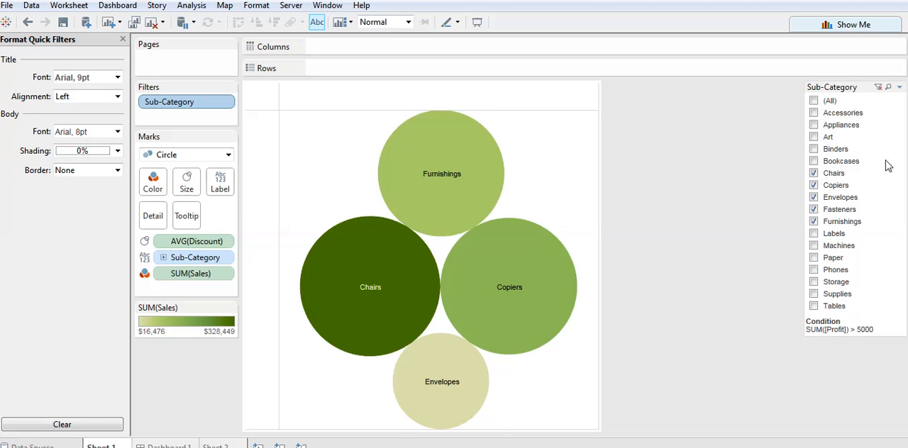
Show the Apply button on the Sub-Category quick filter.
click(900, 88)
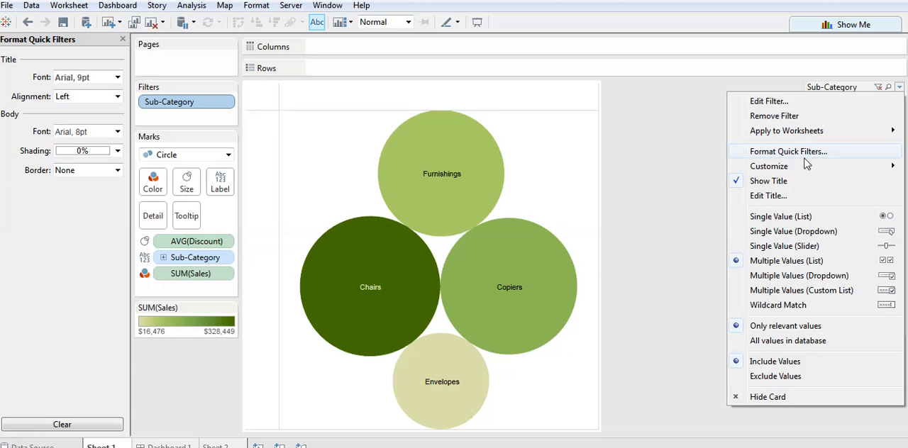
mouse_move(778, 170)
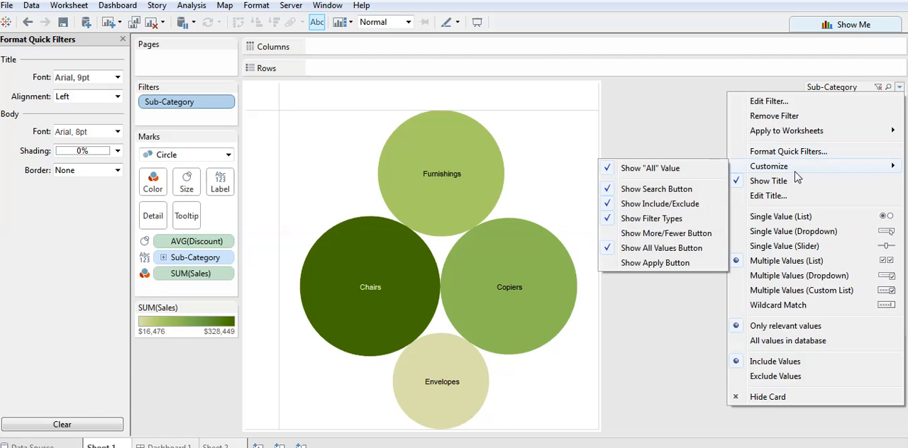
click(637, 264)
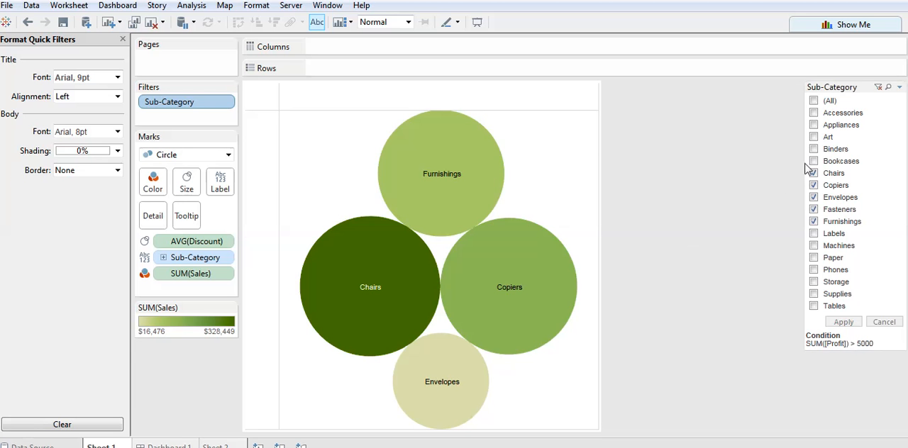
Open the Sub-Category quick filter's title for editing, select part of its text and close the title editor.
click(899, 88)
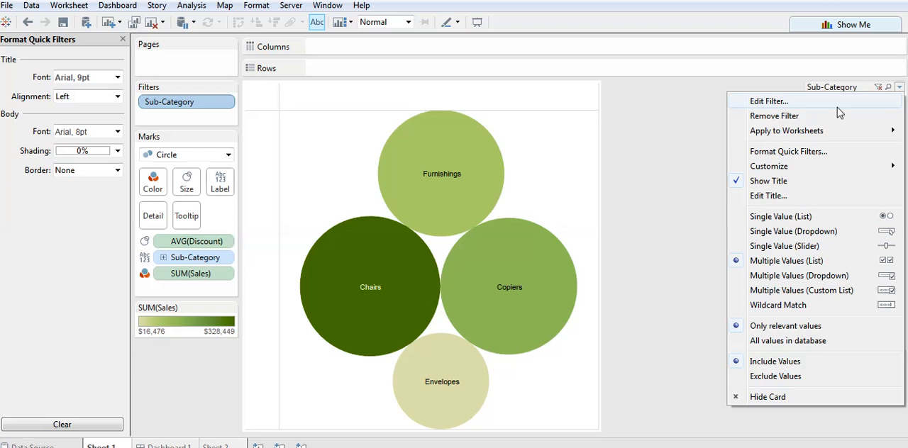
click(786, 201)
drag(373, 168, 283, 169)
click(612, 321)
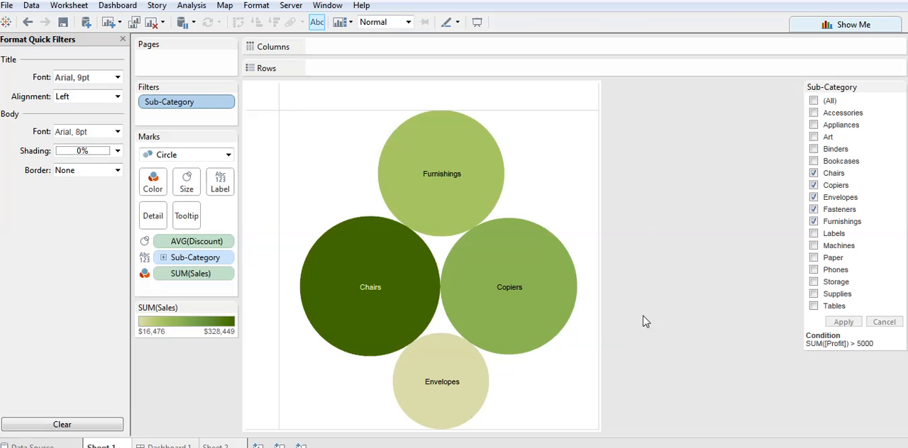
Switch the Sub-Category quick filter to exclude its selected values, apply the change and review the include/exclude options.
click(898, 86)
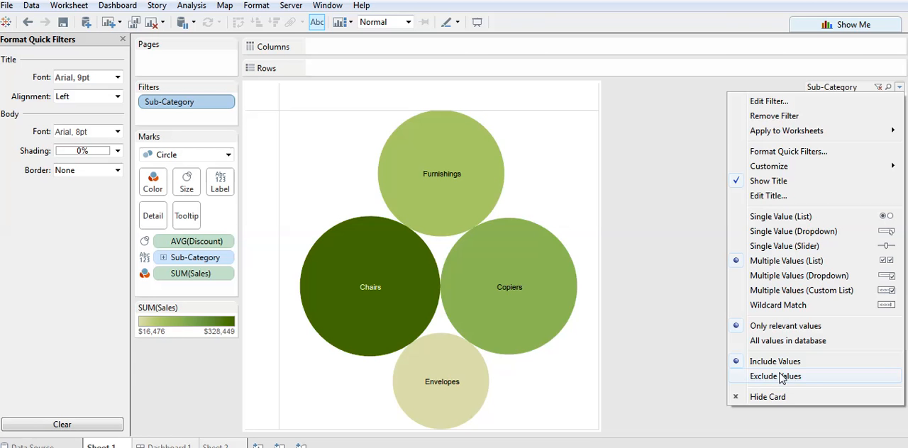
click(781, 378)
click(840, 321)
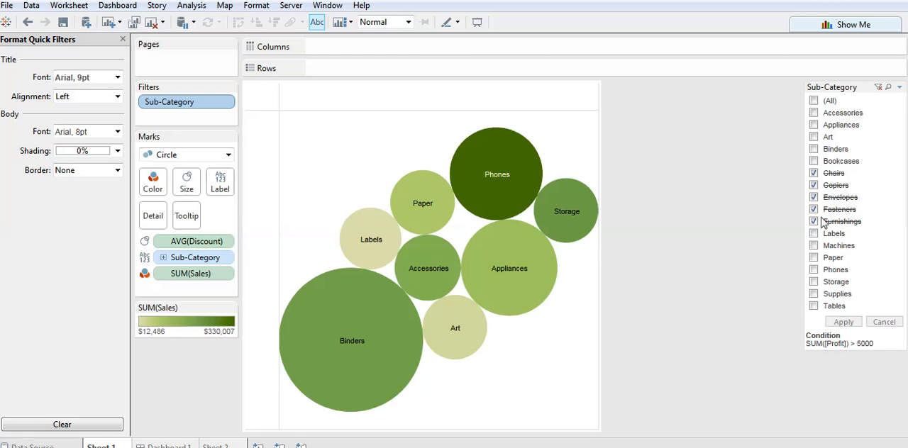
click(899, 87)
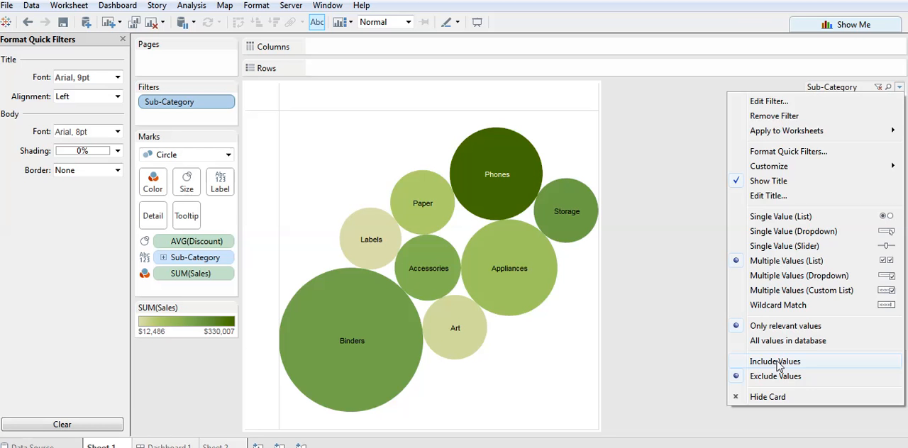
click(777, 364)
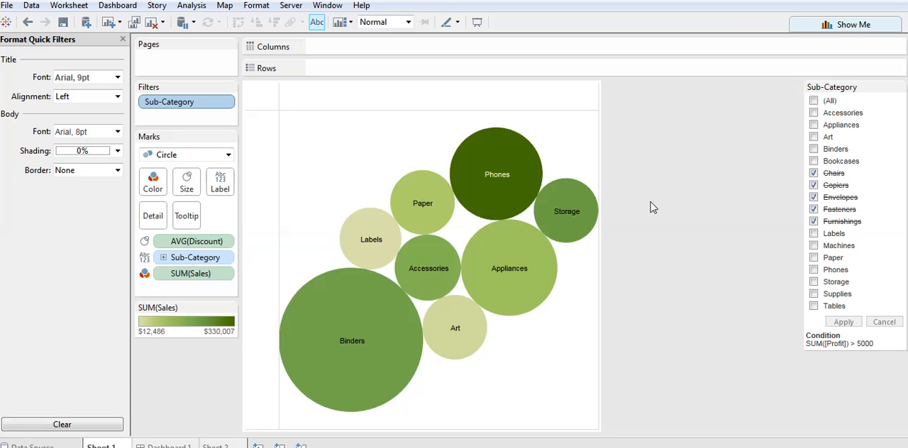